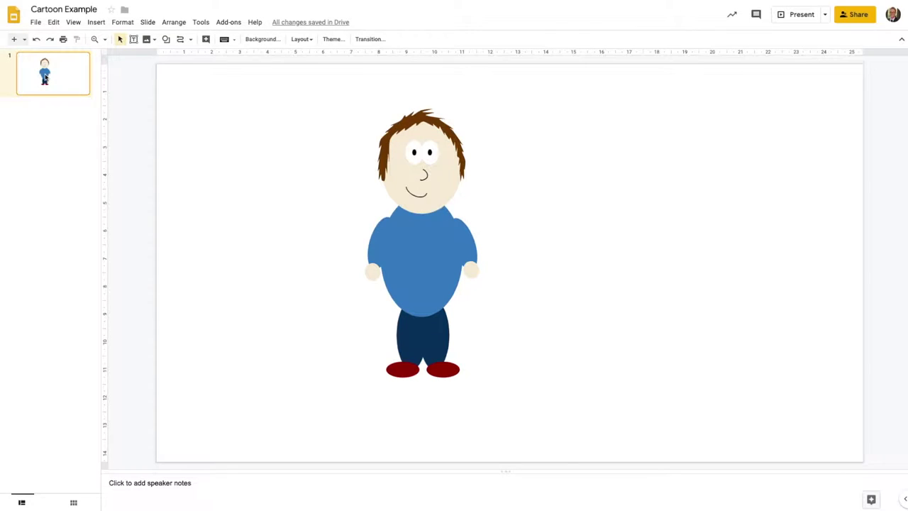
- Select all of the cartoon man's shapes and group them into one object
{"action": "right_click", "coordinate": [46, 66]}
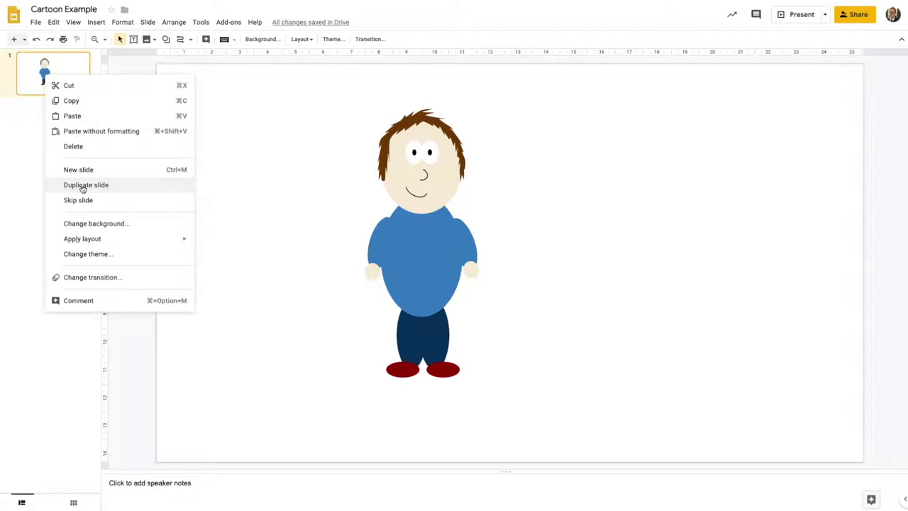
{"action": "left_click", "coordinate": [261, 131]}
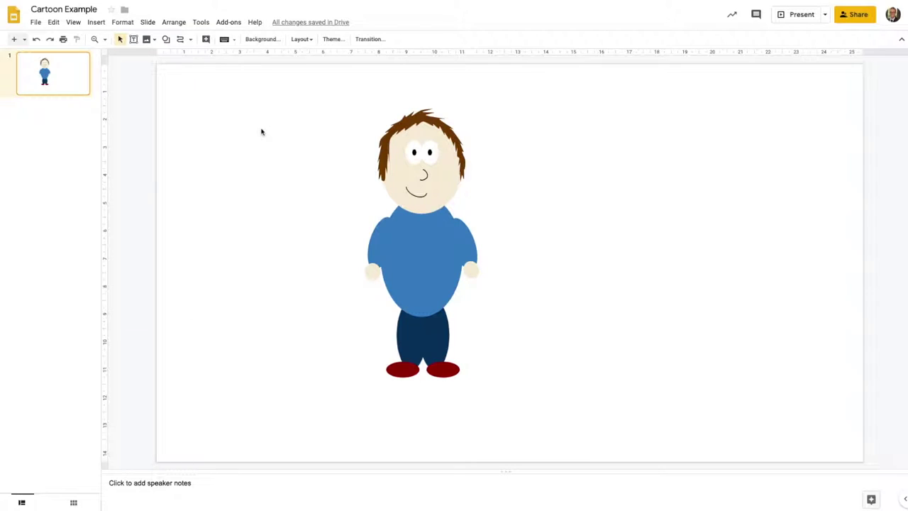
{"action": "left_click_drag", "start_coordinate": [335, 99], "coordinate": [523, 419]}
{"action": "right_click", "coordinate": [420, 247]}
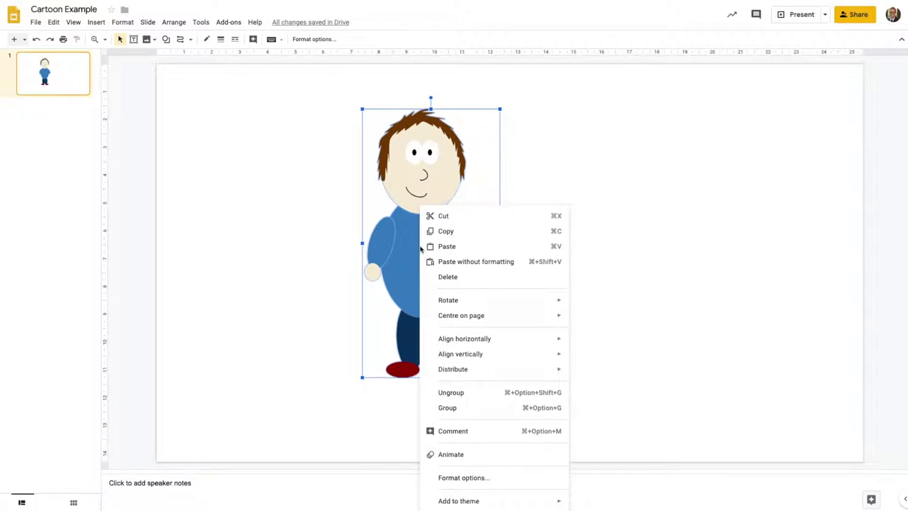
{"action": "left_click", "coordinate": [488, 407]}
{"action": "left_click", "coordinate": [489, 407]}
- Move the grouped man to the lower left of the slide
{"action": "left_click_drag", "start_coordinate": [457, 240], "coordinate": [316, 254]}
{"action": "left_click_drag", "start_coordinate": [328, 248], "coordinate": [379, 265]}
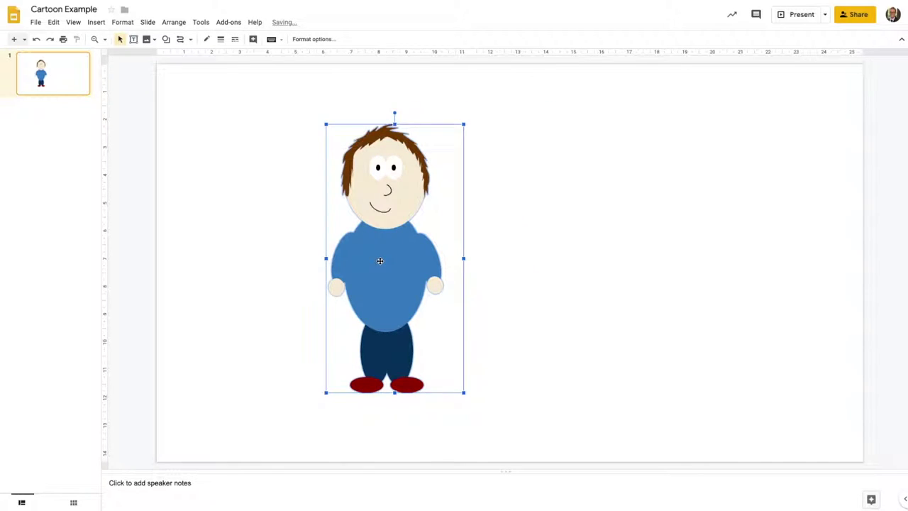
{"action": "left_click_drag", "start_coordinate": [379, 261], "coordinate": [270, 293]}
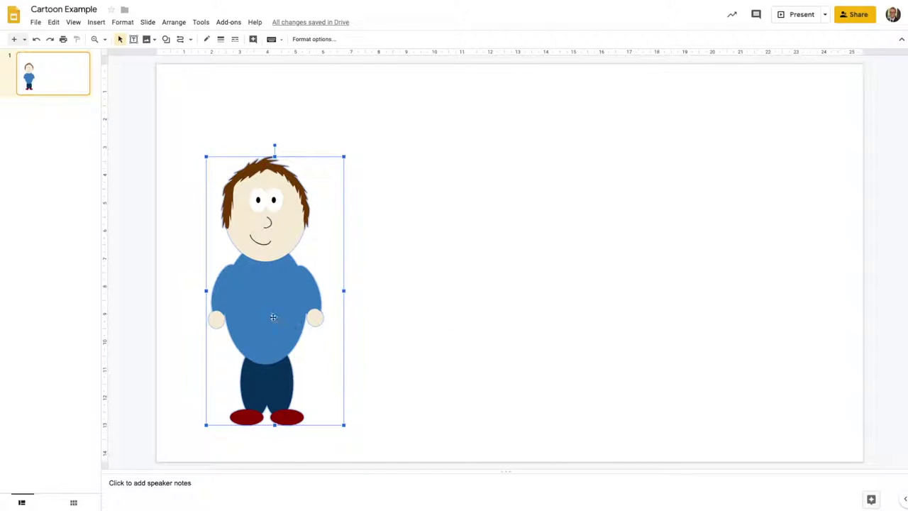
{"action": "left_click_drag", "start_coordinate": [264, 312], "coordinate": [263, 316]}
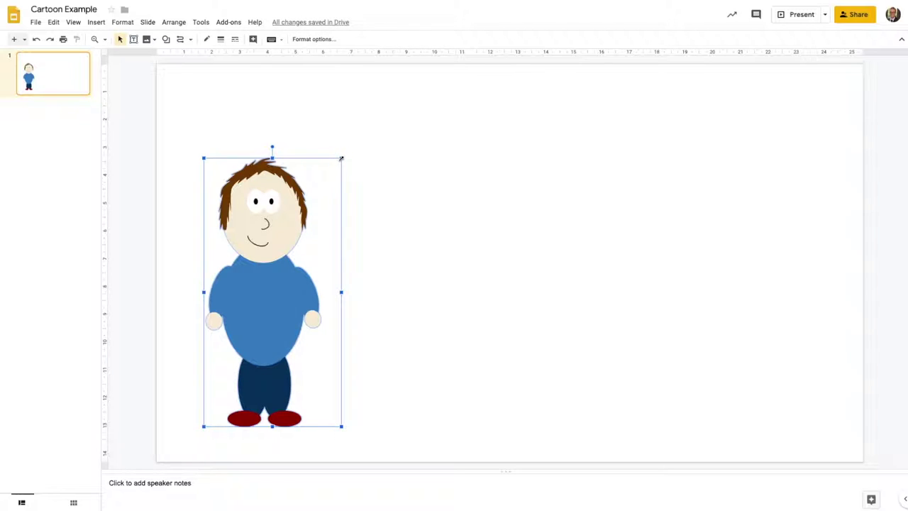
- Try resizing the man from his top corner, then undo back to the original size
{"action": "left_click", "coordinate": [380, 161]}
{"action": "left_click", "coordinate": [278, 247]}
{"action": "left_click_drag", "start_coordinate": [342, 159], "coordinate": [366, 228]}
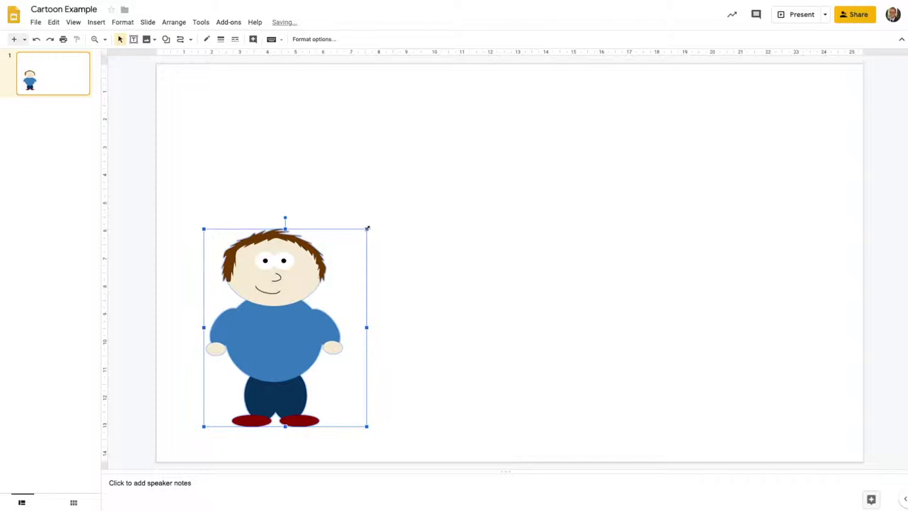
{"action": "key", "text": "ctrl+z"}
{"action": "key", "text": "ctrl+z"}
{"action": "key", "text": "ctrl+z"}
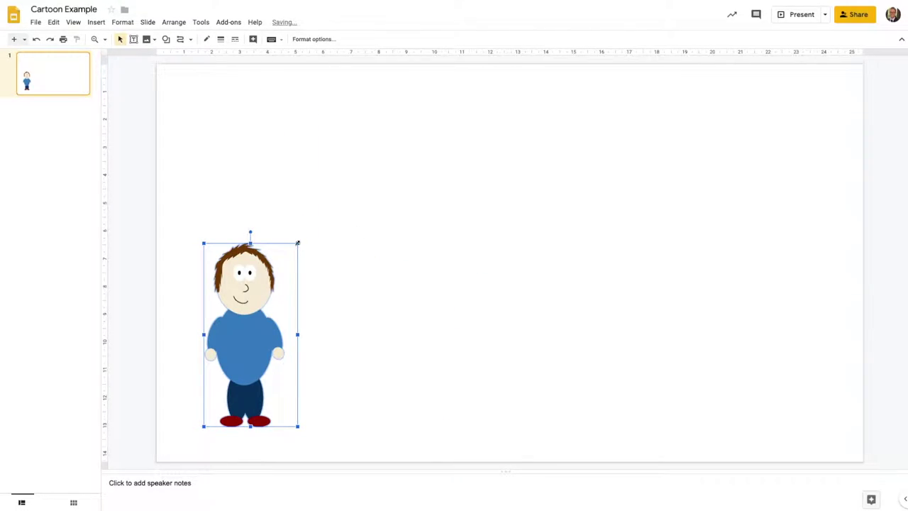
- Enlarge the man, then shrink him to a small figure at the lower left
{"action": "left_click_drag", "start_coordinate": [298, 243], "coordinate": [352, 210]}
{"action": "left_click_drag", "start_coordinate": [352, 140], "coordinate": [369, 164]}
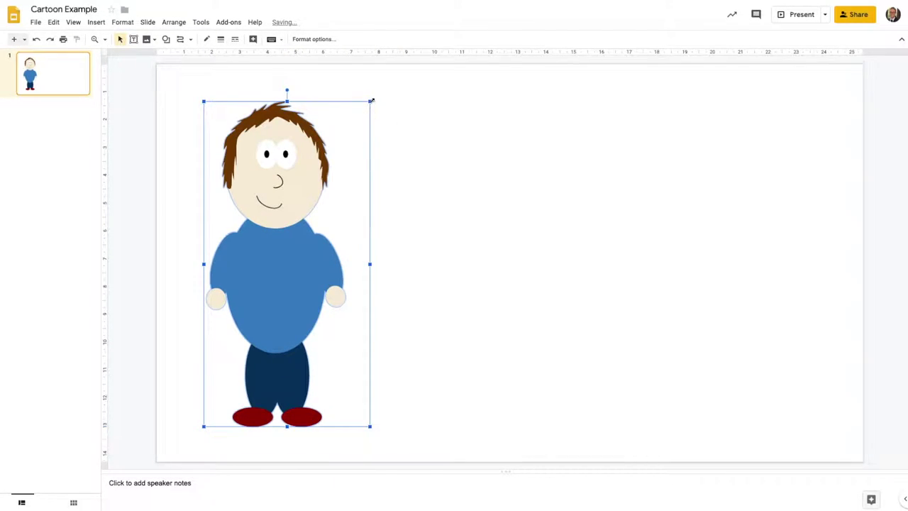
{"action": "left_click_drag", "start_coordinate": [371, 101], "coordinate": [357, 142]}
{"action": "left_click", "coordinate": [462, 257]}
{"action": "left_click", "coordinate": [282, 304]}
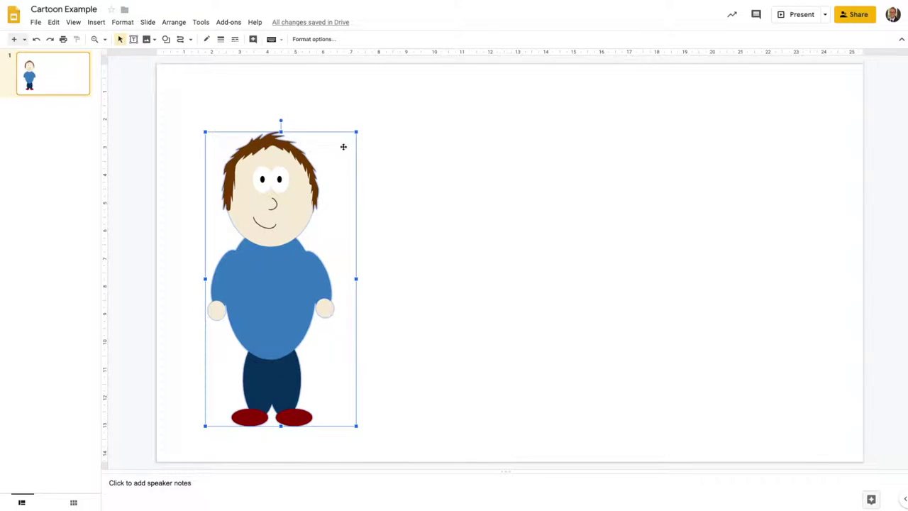
{"action": "left_click_drag", "start_coordinate": [356, 131], "coordinate": [292, 222]}
{"action": "left_click", "coordinate": [356, 339]}
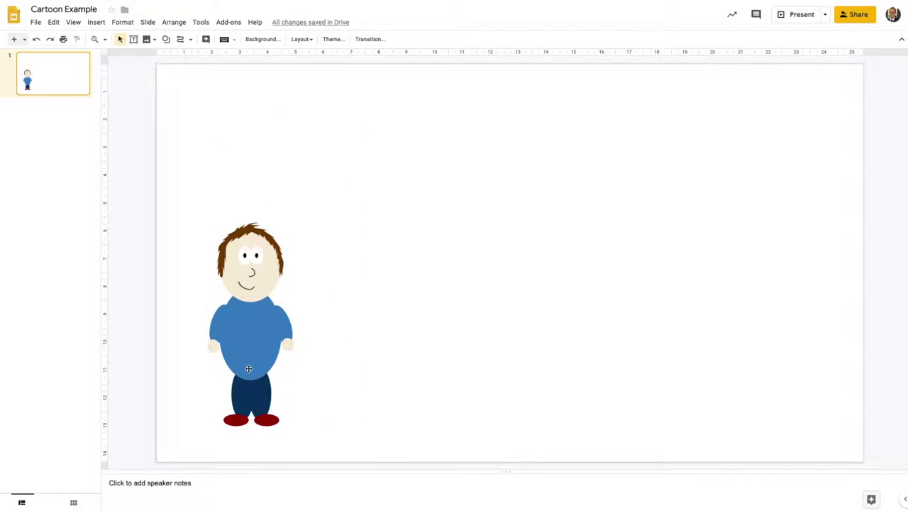
- Nudge the man slightly up and right, then duplicate slide 1 as slide 2
{"action": "left_click_drag", "start_coordinate": [252, 349], "coordinate": [268, 342]}
{"action": "left_click", "coordinate": [349, 329]}
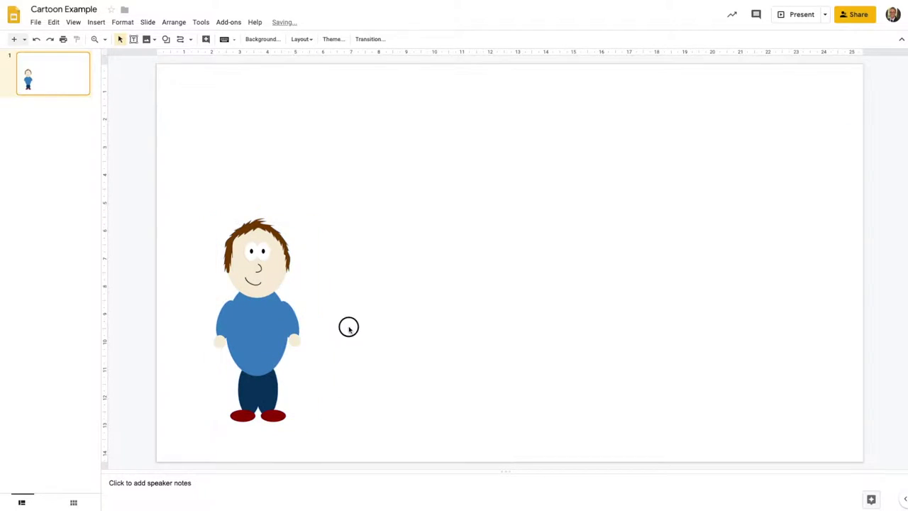
{"action": "right_click", "coordinate": [65, 73]}
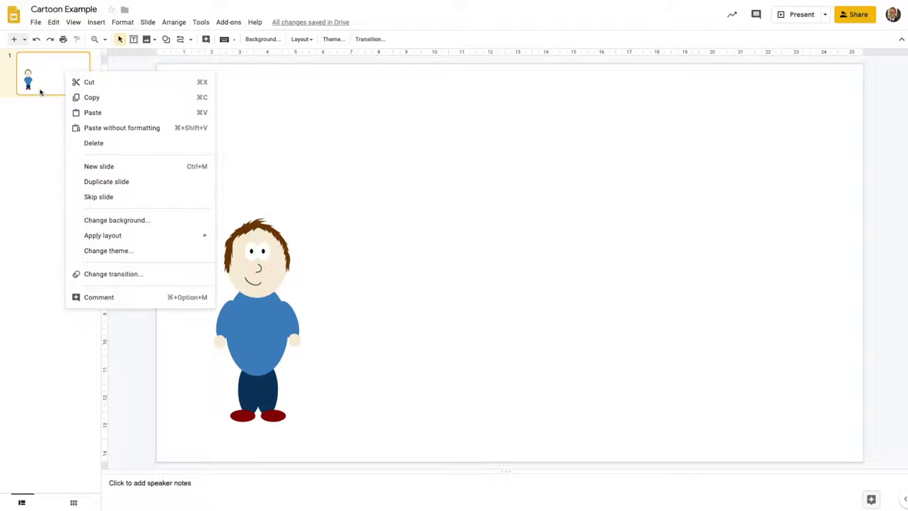
{"action": "left_click", "coordinate": [106, 182]}
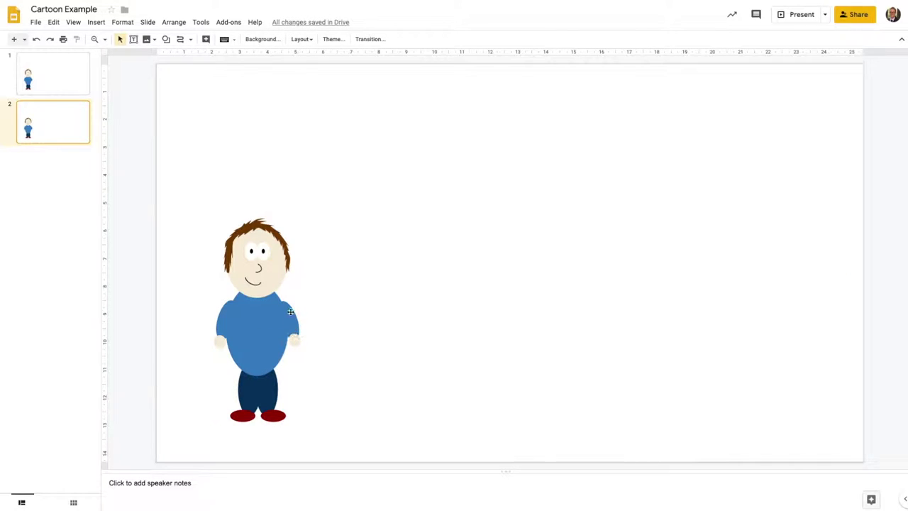
{"action": "left_click", "coordinate": [94, 39]}
- On slide 2, rotate the man's right arm slightly outward and fit the hand to its end
{"action": "left_click_drag", "start_coordinate": [167, 186], "coordinate": [355, 447]}
{"action": "scroll", "coordinate": [370, 291], "scroll_direction": "up", "scroll_amount": 1}
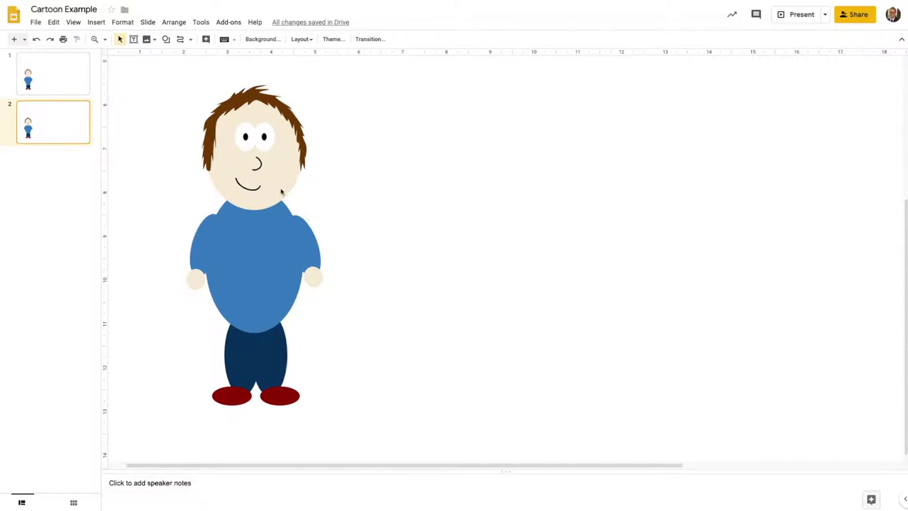
{"action": "left_click", "coordinate": [281, 245]}
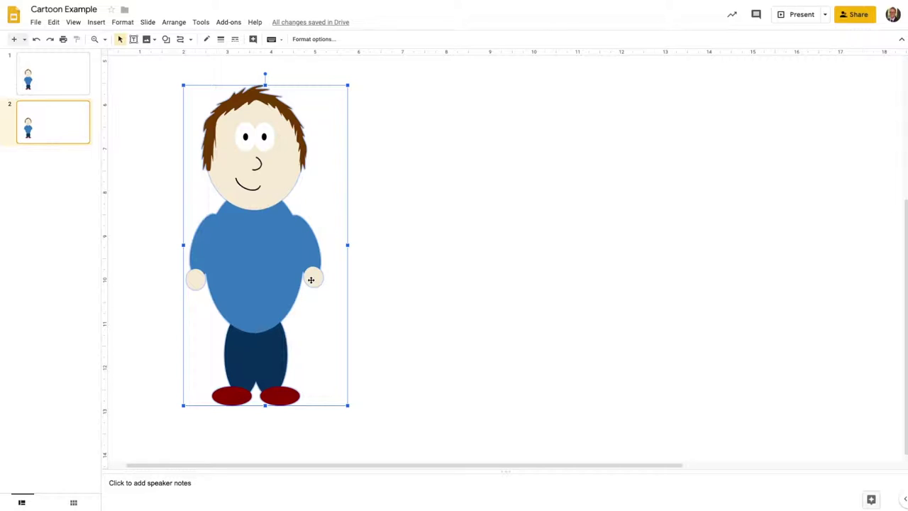
{"action": "left_click", "coordinate": [316, 278]}
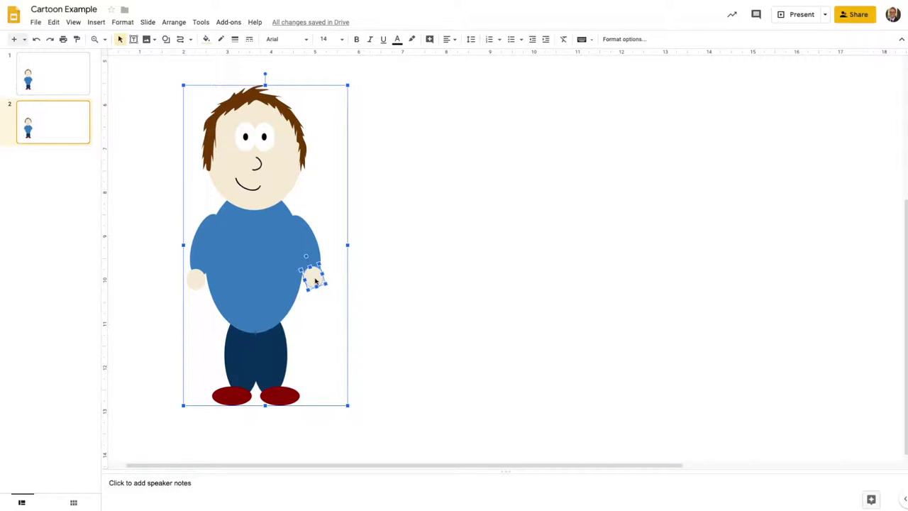
{"action": "left_click_drag", "start_coordinate": [316, 282], "coordinate": [329, 283]}
{"action": "left_click", "coordinate": [313, 259]}
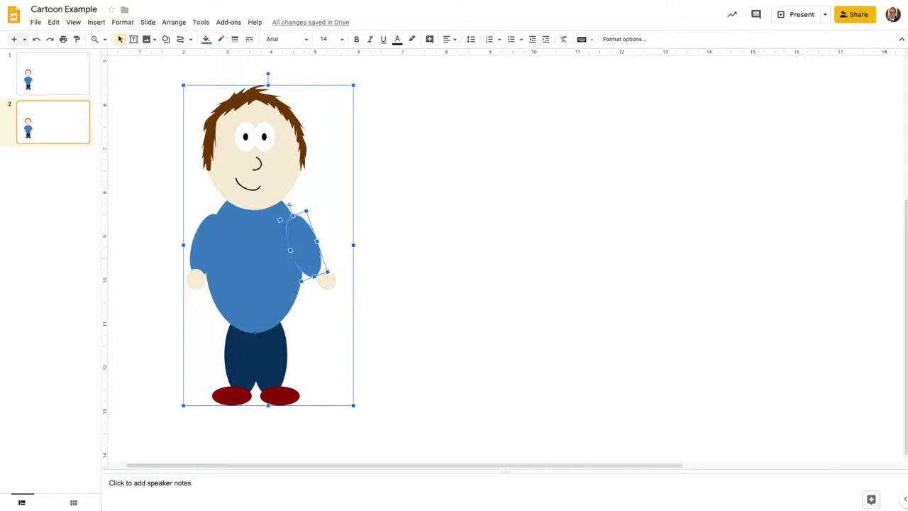
{"action": "left_click_drag", "start_coordinate": [287, 206], "coordinate": [326, 282]}
{"action": "left_click", "coordinate": [328, 282]}
{"action": "left_click", "coordinate": [382, 289]}
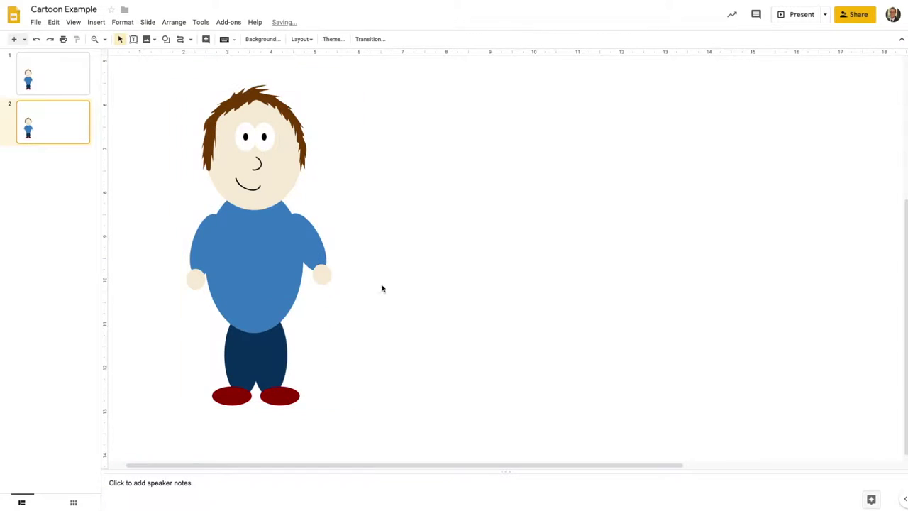
- Compare slides 1 and 2, duplicate slide 2 as slide 3, and raise the arm angle
{"action": "left_click", "coordinate": [66, 87]}
{"action": "left_click", "coordinate": [61, 129]}
{"action": "left_click", "coordinate": [61, 87]}
{"action": "left_click", "coordinate": [60, 126]}
{"action": "left_click", "coordinate": [56, 87]}
{"action": "left_click", "coordinate": [61, 124]}
{"action": "right_click", "coordinate": [61, 125]}
{"action": "left_click", "coordinate": [130, 233]}
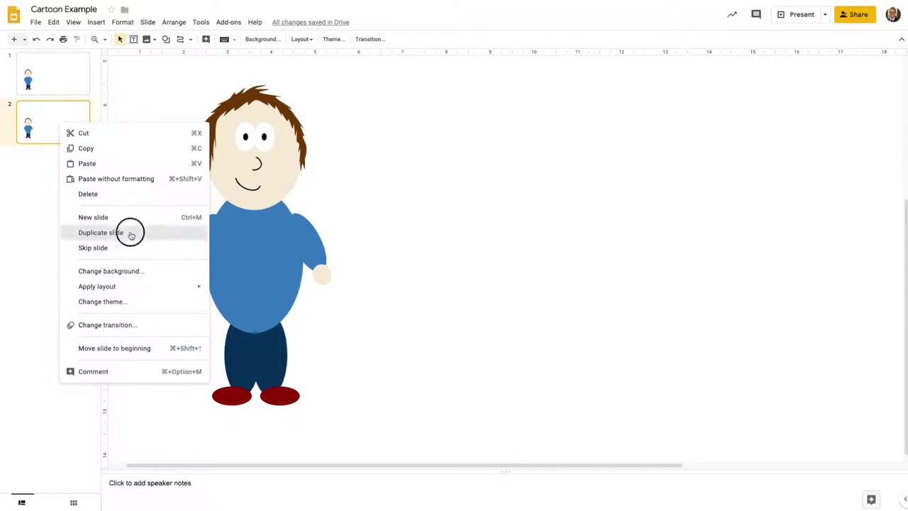
{"action": "left_click", "coordinate": [299, 242]}
{"action": "left_click", "coordinate": [300, 241]}
{"action": "left_click_drag", "start_coordinate": [286, 211], "coordinate": [327, 268]}
- Duplicate slide 3 as slide 4, rotating the arm more horizontal with the hand at its end
{"action": "right_click", "coordinate": [73, 174]}
{"action": "left_click", "coordinate": [144, 282]}
{"action": "double_click", "coordinate": [285, 217]}
{"action": "left_click_drag", "start_coordinate": [285, 216], "coordinate": [281, 233]}
{"action": "left_click_drag", "start_coordinate": [326, 266], "coordinate": [336, 262]}
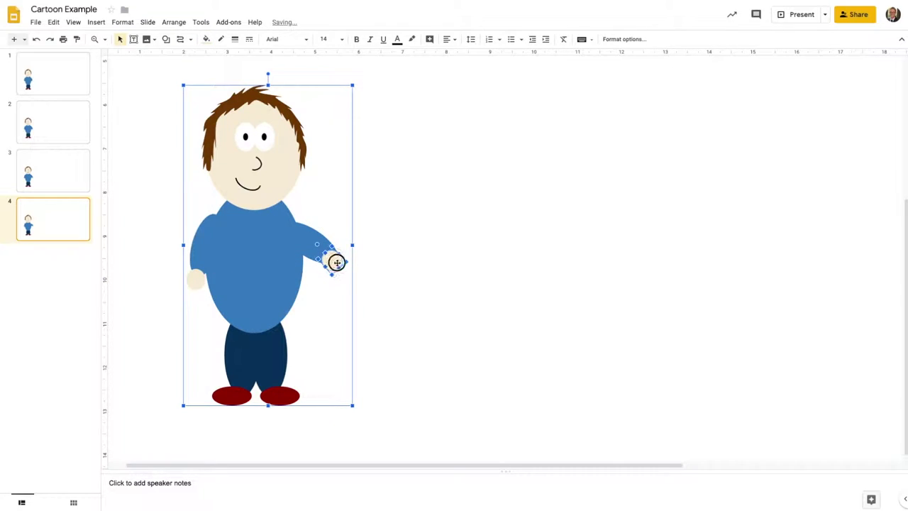
{"action": "left_click", "coordinate": [59, 235]}
- Duplicate slide 4 as slide 5 and raise the hand to the arm's end
{"action": "right_click", "coordinate": [58, 235]}
{"action": "left_click", "coordinate": [127, 331]}
{"action": "left_click", "coordinate": [335, 259]}
{"action": "left_click", "coordinate": [337, 262]}
{"action": "left_click_drag", "start_coordinate": [337, 262], "coordinate": [346, 243]}
{"action": "left_click", "coordinate": [67, 269]}
- Duplicate slide 5 as slide 6 and rotate the arm upward into a wave
{"action": "left_click", "coordinate": [67, 277]}
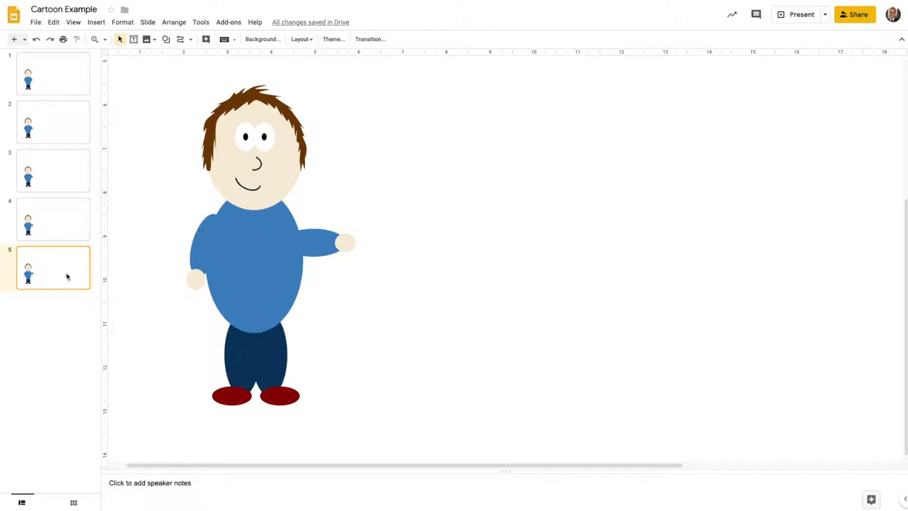
{"action": "right_click", "coordinate": [63, 309]}
{"action": "left_click", "coordinate": [107, 120]}
{"action": "double_click", "coordinate": [272, 243]}
{"action": "left_click_drag", "start_coordinate": [271, 244], "coordinate": [347, 221]}
{"action": "left_click", "coordinate": [25, 319]}
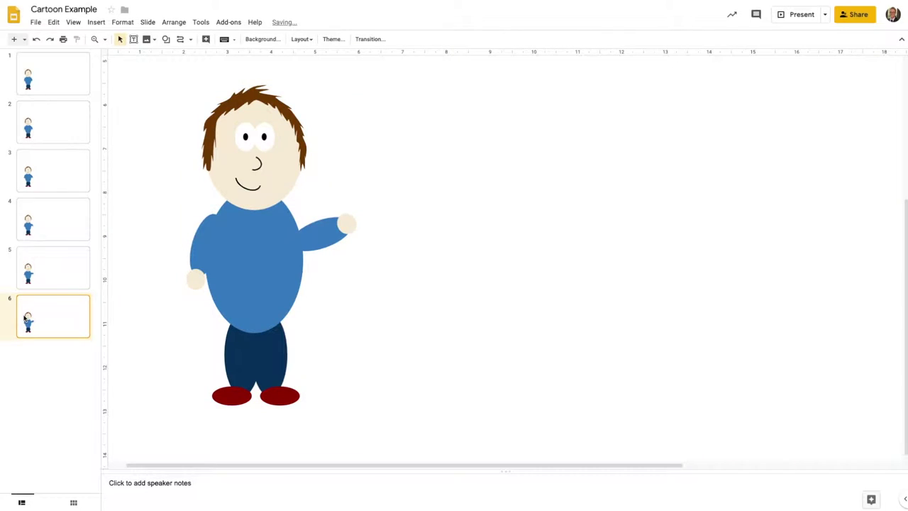
{"action": "left_click", "coordinate": [69, 93]}
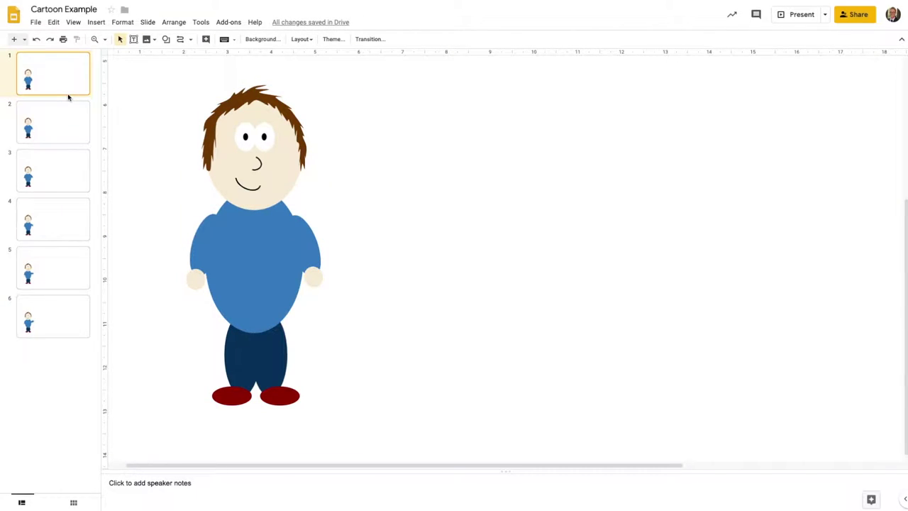
{"action": "key", "text": "Down"}
{"action": "key", "text": "Down"}
{"action": "key", "text": "Down"}
{"action": "key", "text": "Down"}
{"action": "key", "text": "Down"}
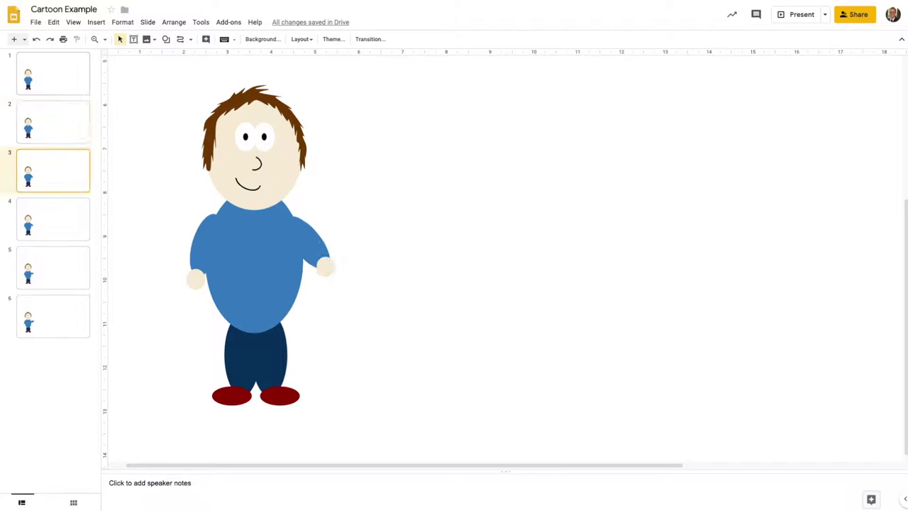
{"action": "key", "text": "Up"}
{"action": "key", "text": "Up"}
{"action": "key", "text": "Up"}
{"action": "key", "text": "Up"}
{"action": "key", "text": "Up"}
{"action": "key", "text": "Down"}
{"action": "key", "text": "Down"}
{"action": "key", "text": "Down"}
{"action": "key", "text": "Down"}
{"action": "key", "text": "Down"}
{"action": "key", "text": "Up"}
{"action": "key", "text": "Up"}
{"action": "key", "text": "Up"}
{"action": "key", "text": "Up"}
{"action": "key", "text": "Down"}
{"action": "key", "text": "Up"}
{"action": "key", "text": "Up"}
{"action": "key", "text": "Down"}
{"action": "key", "text": "Down"}
{"action": "key", "text": "Up"}
{"action": "left_click", "coordinate": [306, 245]}
{"action": "left_click", "coordinate": [305, 240]}
{"action": "left_click_drag", "start_coordinate": [295, 231], "coordinate": [290, 231]}
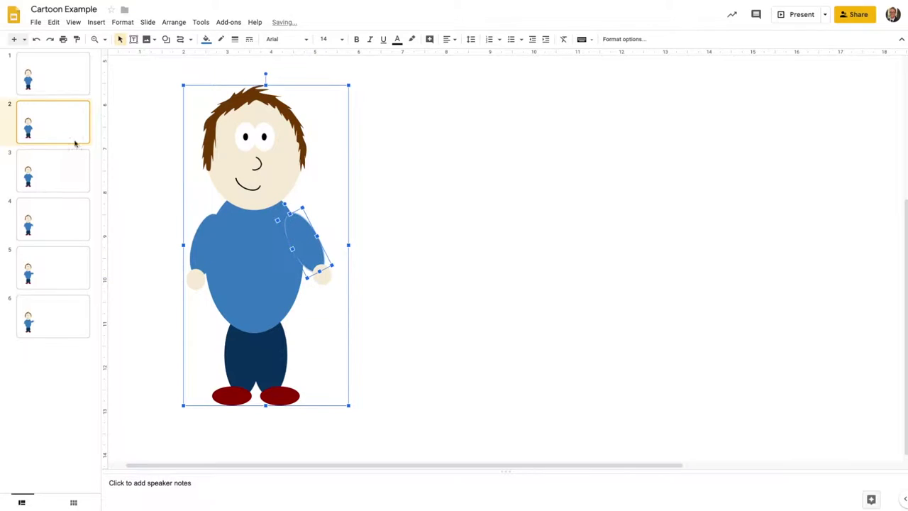
{"action": "left_click", "coordinate": [56, 88]}
{"action": "key", "text": "Down"}
{"action": "key", "text": "Down"}
{"action": "key", "text": "Down"}
{"action": "key", "text": "Down"}
{"action": "key", "text": "Down"}
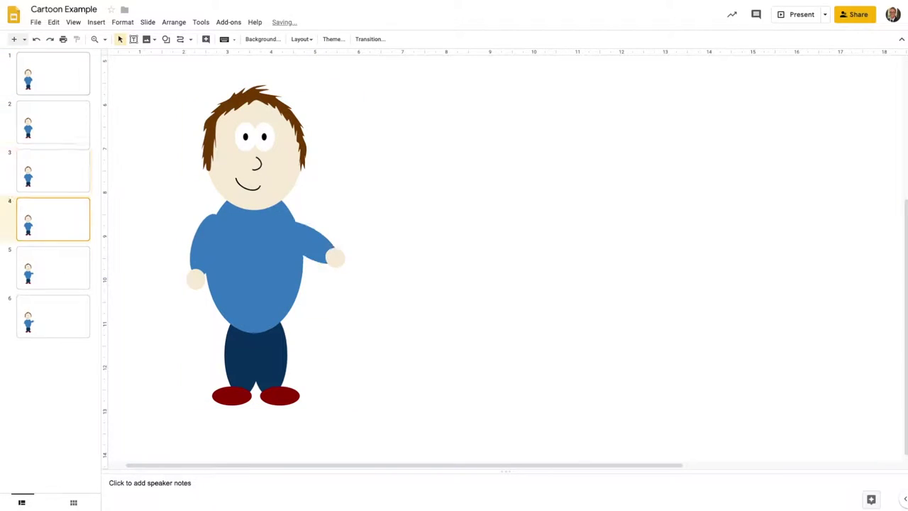
{"action": "key", "text": "Up"}
{"action": "key", "text": "Up"}
{"action": "key", "text": "Up"}
{"action": "key", "text": "Up"}
{"action": "key", "text": "Up"}
{"action": "key", "text": "Down"}
{"action": "key", "text": "Down"}
{"action": "key", "text": "Down"}
{"action": "key", "text": "Down"}
{"action": "key", "text": "Down"}
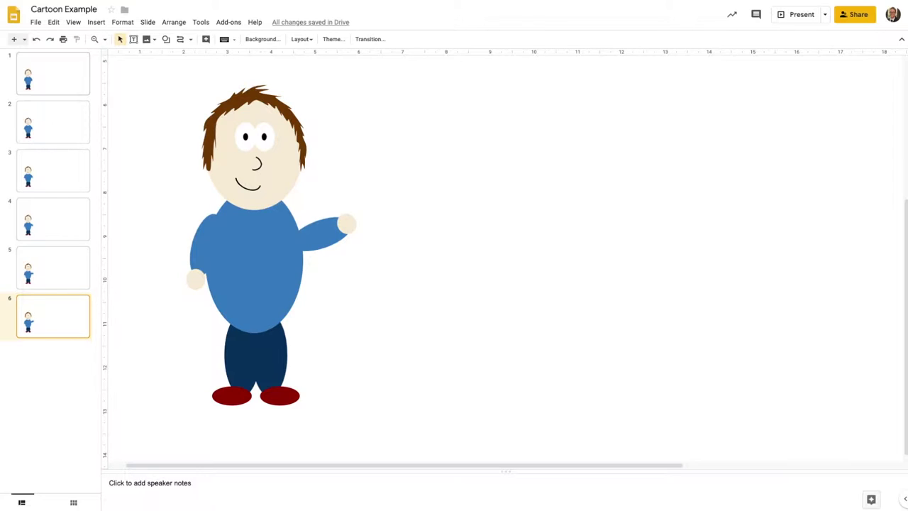
{"action": "key", "text": "Up"}
{"action": "key", "text": "Up"}
{"action": "key", "text": "Up"}
{"action": "key", "text": "Up"}
{"action": "key", "text": "Up"}
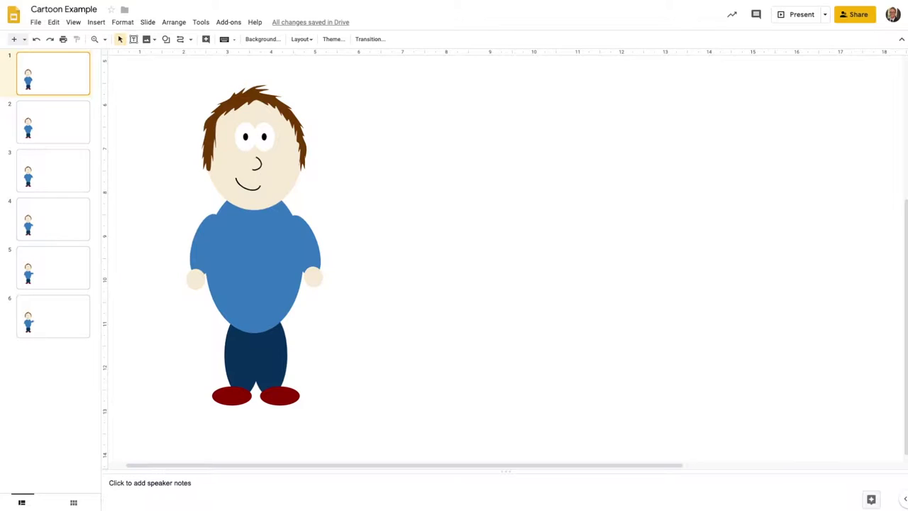
{"action": "key", "text": "Down"}
{"action": "key", "text": "Down"}
{"action": "key", "text": "Down"}
{"action": "key", "text": "Down"}
{"action": "key", "text": "Down"}
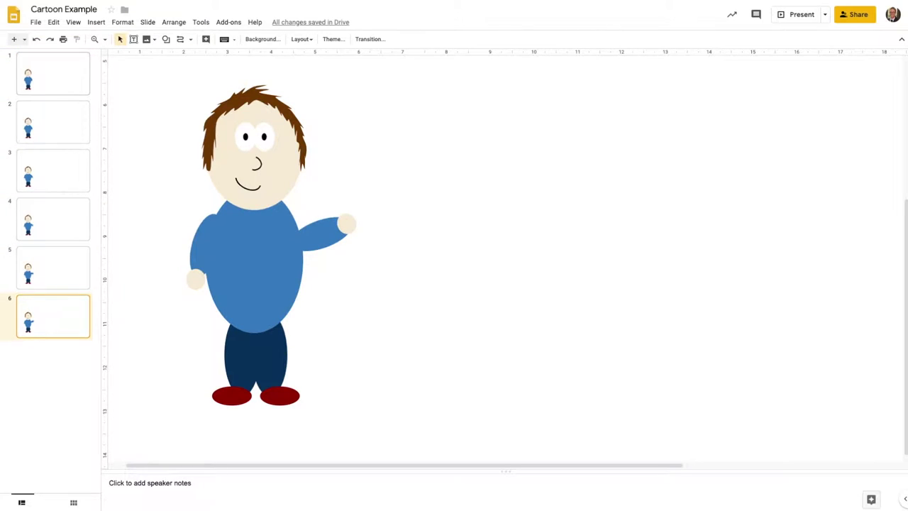
{"action": "key", "text": "Up"}
{"action": "key", "text": "Up"}
{"action": "key", "text": "Down"}
{"action": "key", "text": "Down"}
- Show all of slide 1 at Fit zoom and start an image search on the web
{"action": "left_click", "coordinate": [84, 89]}
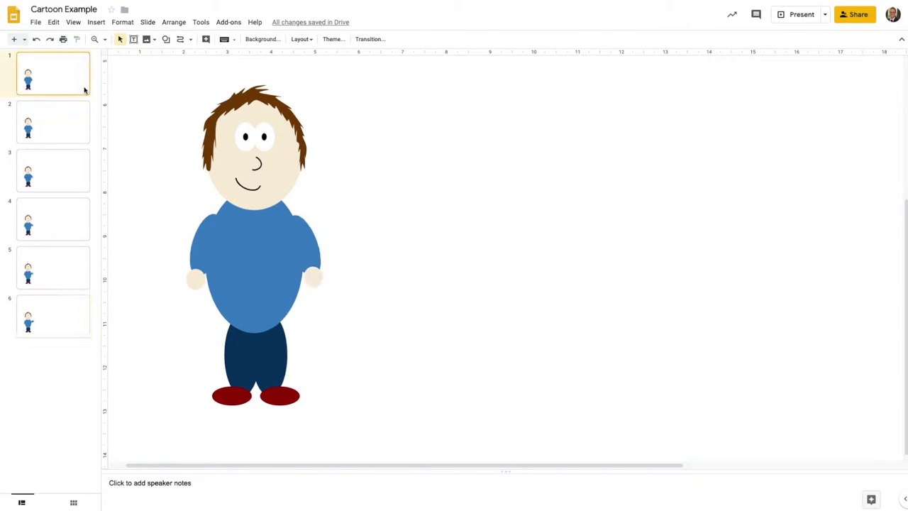
{"action": "left_click", "coordinate": [104, 39]}
{"action": "left_click", "coordinate": [159, 60]}
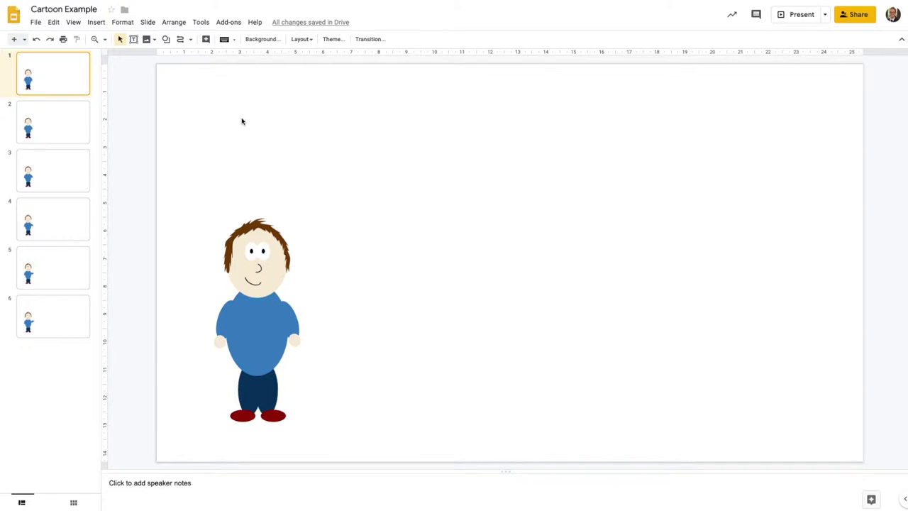
{"action": "left_click", "coordinate": [96, 22]}
{"action": "mouse_move", "coordinate": [117, 43]}
{"action": "left_click", "coordinate": [236, 61]}
- Search the web for 'street' and insert the cobbled alley photo with brick walls
{"action": "left_click", "coordinate": [815, 45]}
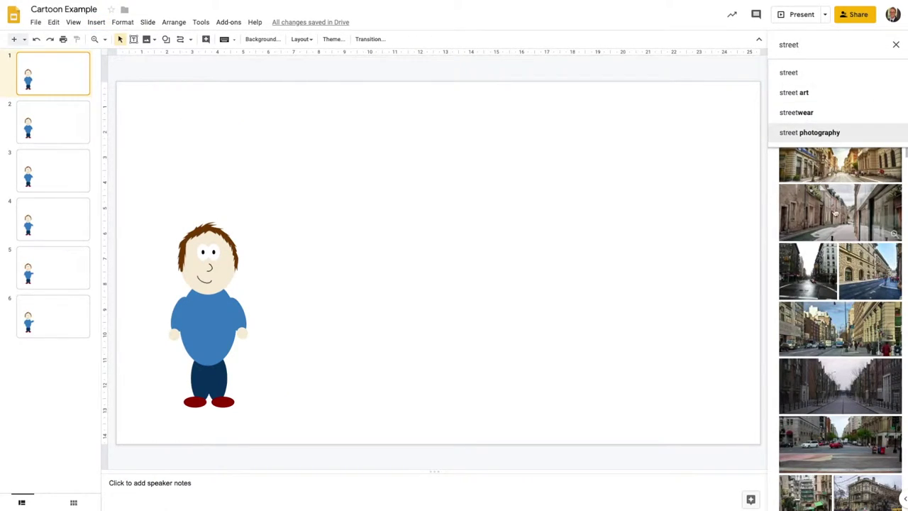
{"action": "scroll", "coordinate": [837, 400], "scroll_direction": "down", "scroll_amount": 5}
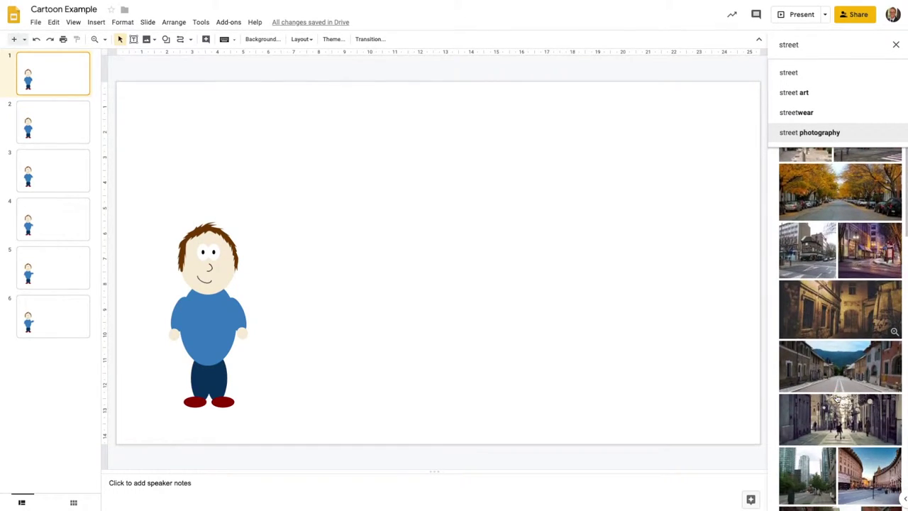
{"action": "scroll", "coordinate": [836, 369], "scroll_direction": "down", "scroll_amount": 2}
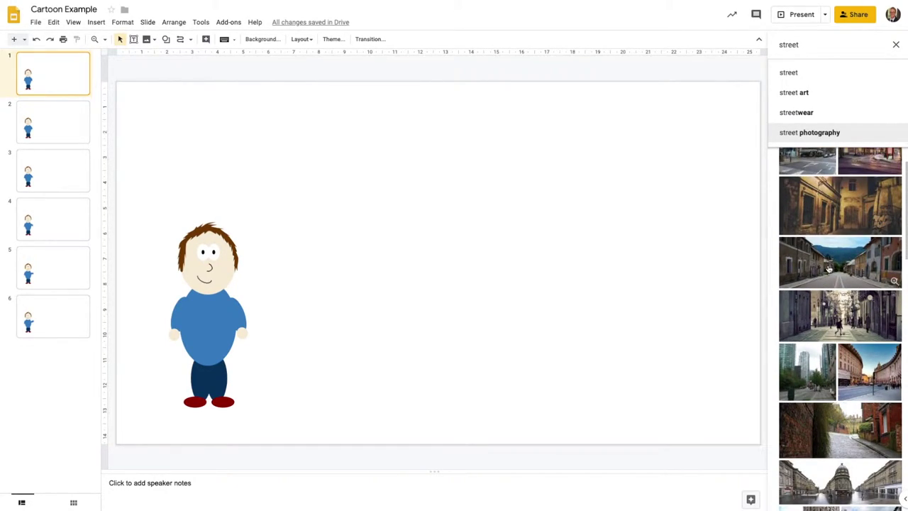
{"action": "scroll", "coordinate": [829, 268], "scroll_direction": "down", "scroll_amount": 3}
{"action": "left_click", "coordinate": [847, 306]}
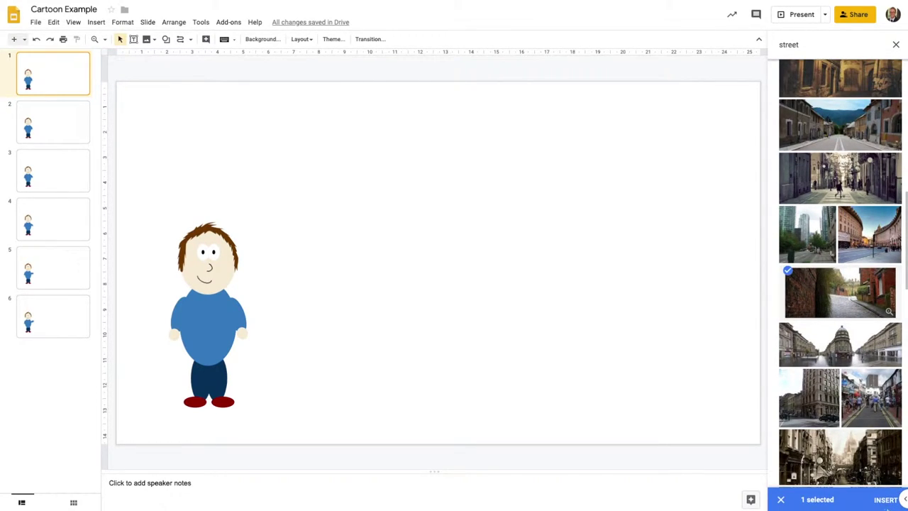
{"action": "left_click", "coordinate": [887, 499]}
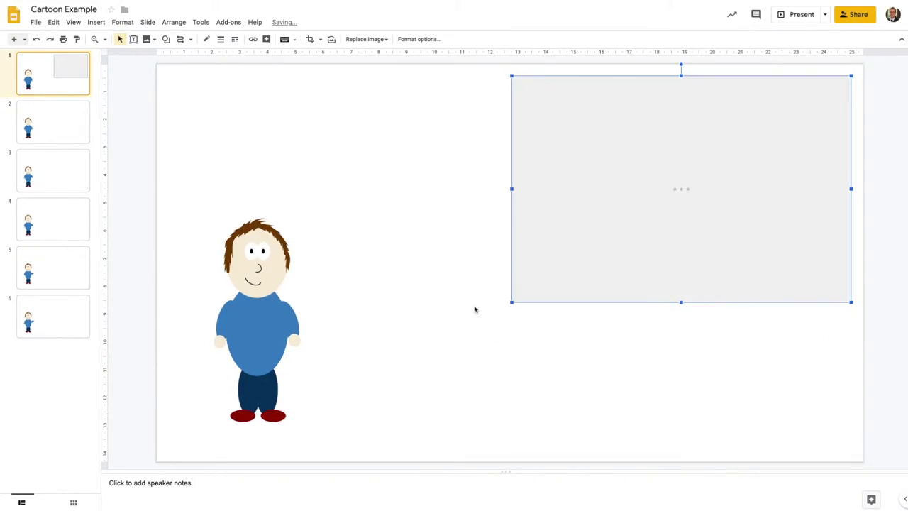
- Move the street photo to the top-left and enlarge it to cover the slide
{"action": "left_click_drag", "start_coordinate": [629, 162], "coordinate": [276, 156]}
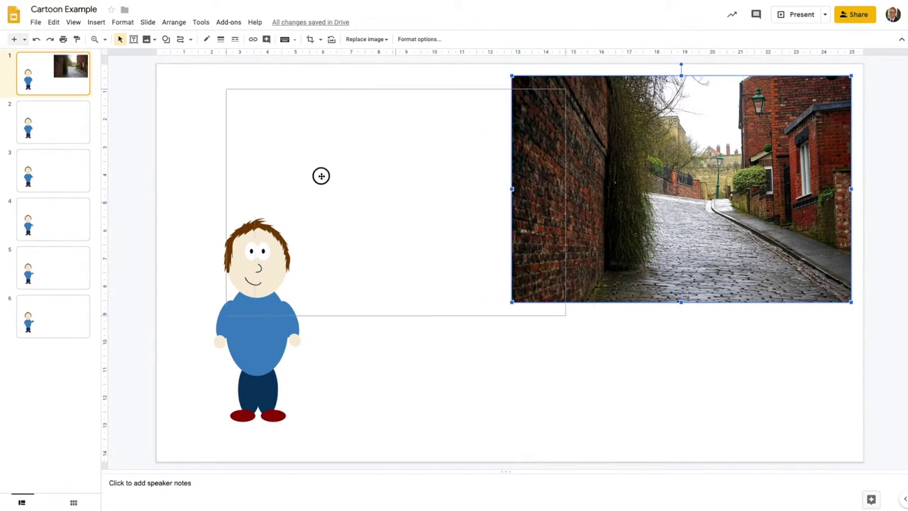
{"action": "left_click_drag", "start_coordinate": [496, 292], "coordinate": [859, 445]}
{"action": "mouse_move", "coordinate": [705, 395]}
{"action": "left_mouse_down"}
{"action": "mouse_move", "coordinate": [702, 385]}
{"action": "mouse_move", "coordinate": [717, 381]}
{"action": "left_mouse_up"}
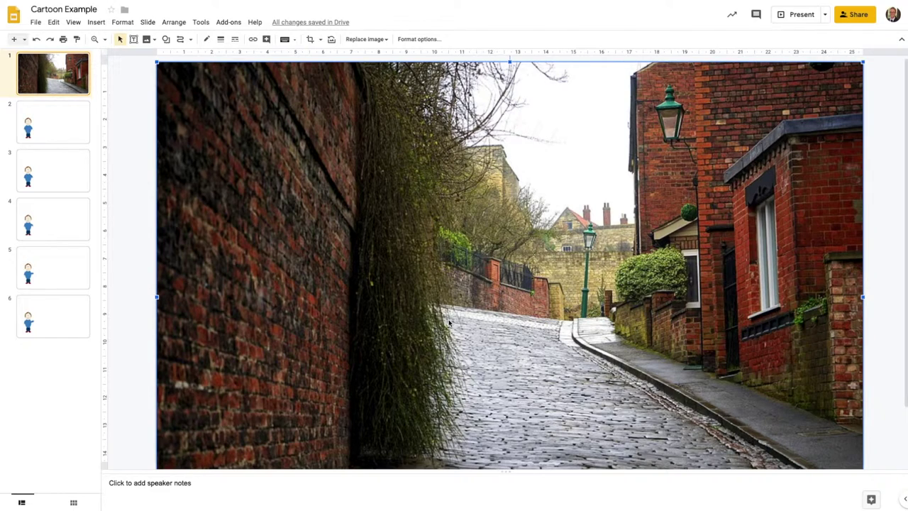
- Zoom out and crop the photo's bottom edge to the slide's edge
{"action": "left_click", "coordinate": [96, 40]}
{"action": "left_click", "coordinate": [147, 143]}
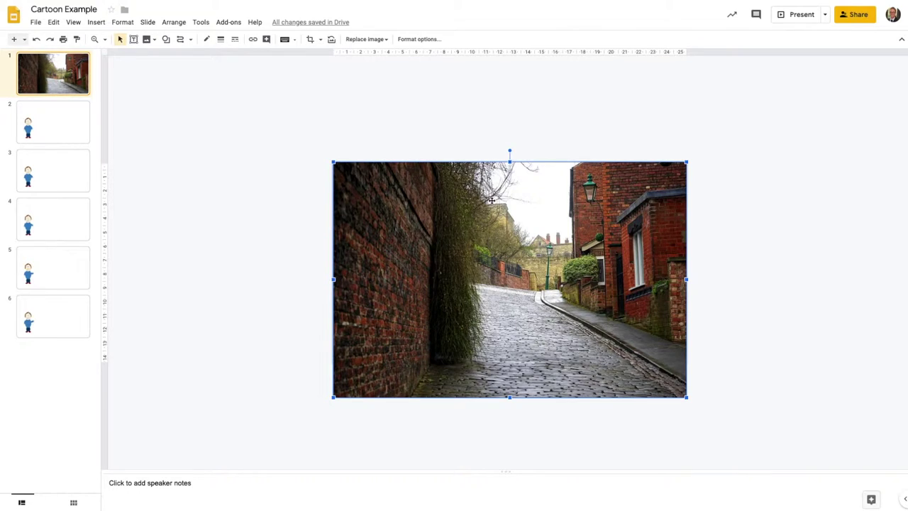
{"action": "left_click", "coordinate": [310, 39]}
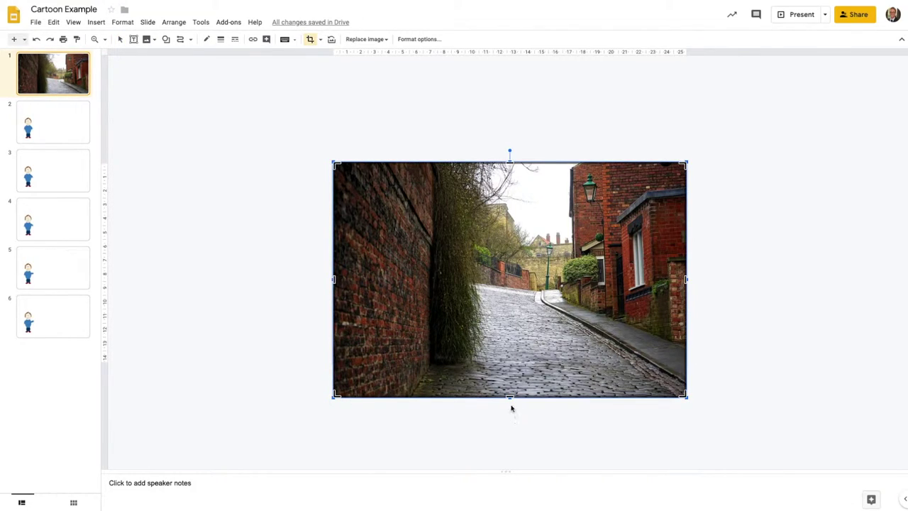
{"action": "left_click_drag", "start_coordinate": [510, 396], "coordinate": [511, 342]}
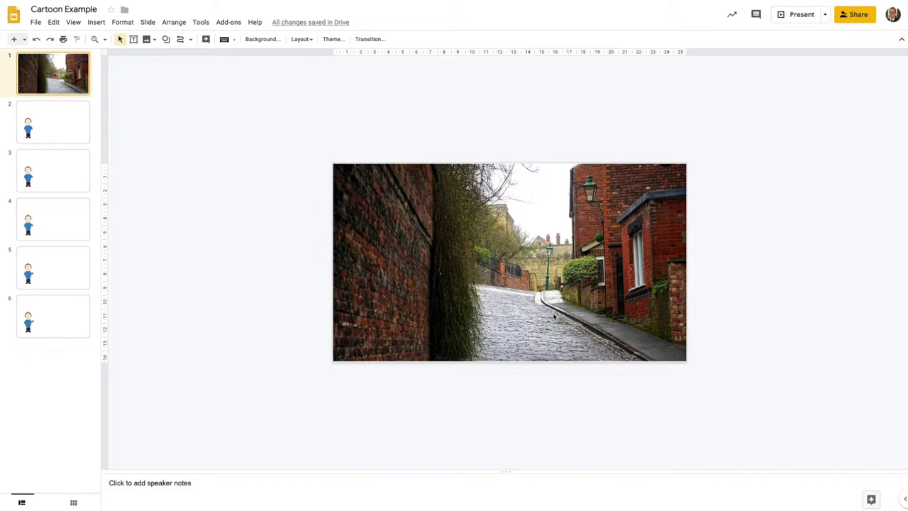
{"action": "left_click", "coordinate": [554, 316]}
- Send the street photo to the back, behind the cartoon man on slide 1
{"action": "right_click", "coordinate": [523, 273]}
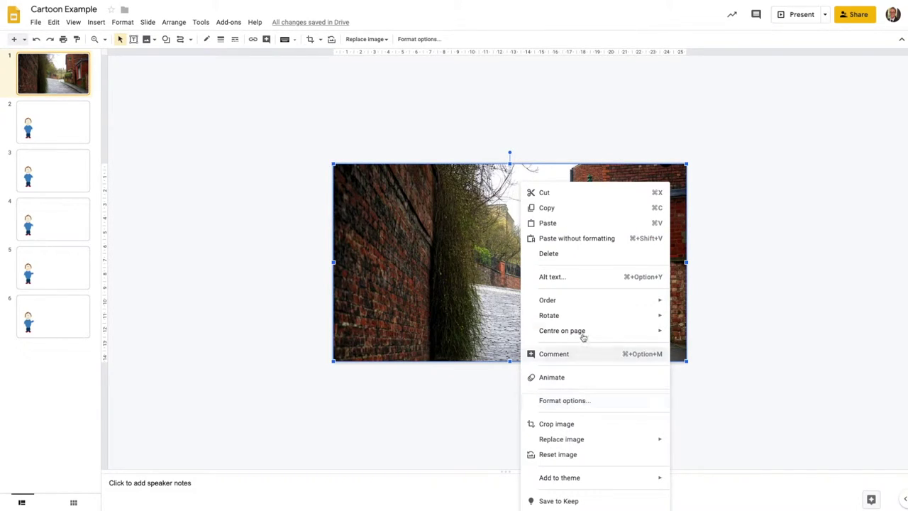
{"action": "mouse_move", "coordinate": [584, 304]}
{"action": "left_click", "coordinate": [681, 351]}
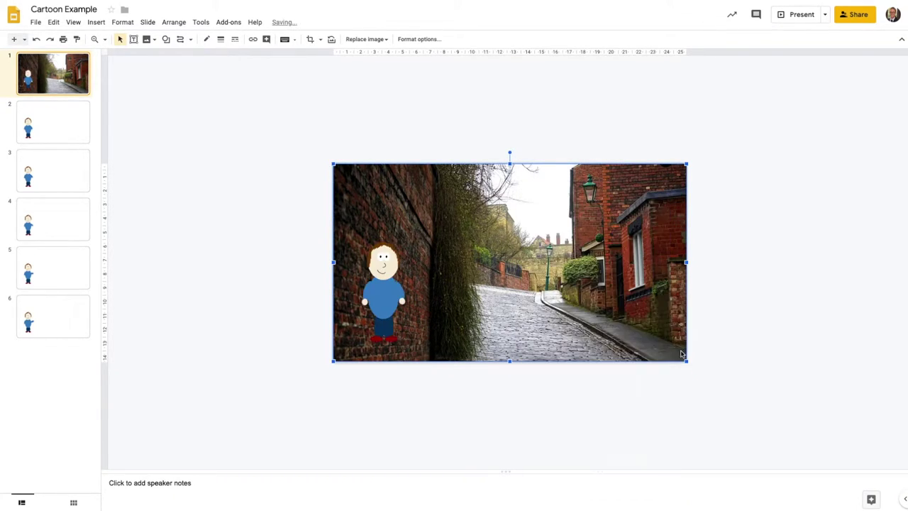
{"action": "left_click", "coordinate": [410, 381]}
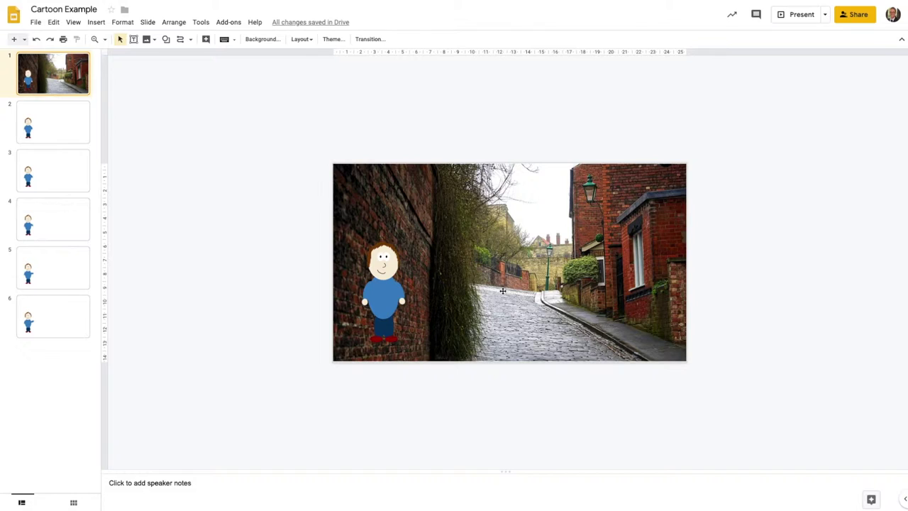
- Copy the street photo from slide 1 and paste it onto slide 2
{"action": "left_click", "coordinate": [55, 136]}
{"action": "left_click", "coordinate": [57, 166]}
{"action": "left_click", "coordinate": [73, 117]}
{"action": "left_click", "coordinate": [76, 80]}
{"action": "left_click", "coordinate": [507, 283]}
{"action": "left_click", "coordinate": [73, 126]}
{"action": "key", "text": "super+v"}
- Send the photo to the back on slide 2, then paste it behind the man on slide 3
{"action": "right_click", "coordinate": [452, 259]}
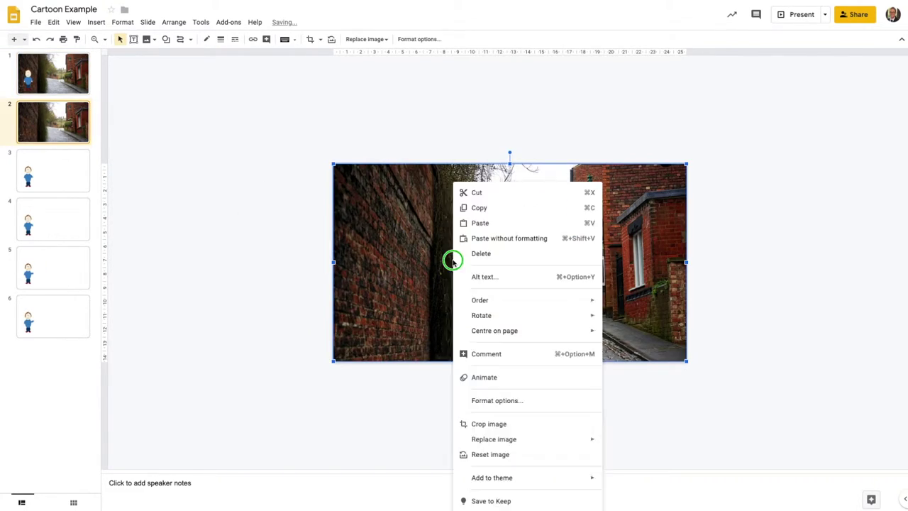
{"action": "mouse_move", "coordinate": [517, 306]}
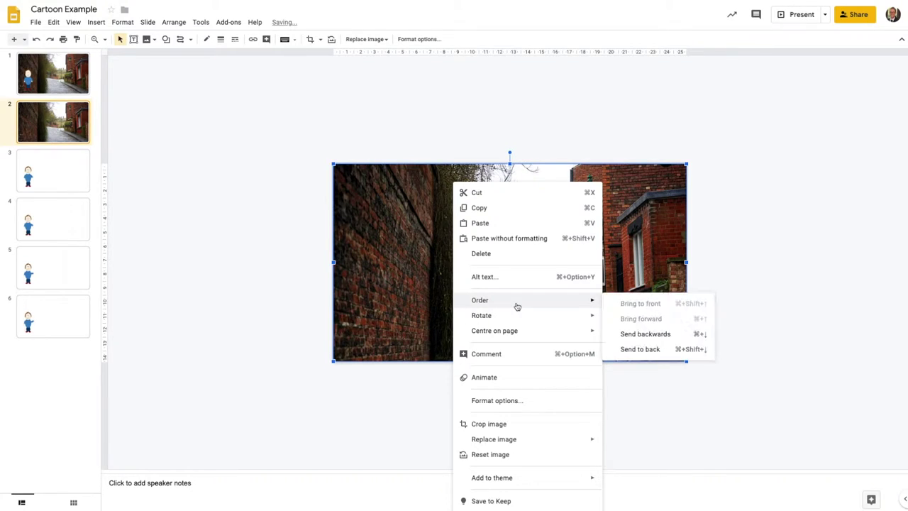
{"action": "left_click", "coordinate": [632, 349]}
{"action": "left_click", "coordinate": [44, 182]}
{"action": "key", "text": "super+v"}
{"action": "right_click", "coordinate": [446, 238]}
{"action": "mouse_move", "coordinate": [549, 303]}
{"action": "left_click", "coordinate": [637, 349]}
- Paste the street photo onto slides 4 and 5 and send it behind the man
{"action": "left_click", "coordinate": [54, 223]}
{"action": "key", "text": "super+v"}
{"action": "right_click", "coordinate": [454, 236]}
{"action": "mouse_move", "coordinate": [537, 301]}
{"action": "left_click", "coordinate": [640, 354]}
{"action": "left_click", "coordinate": [45, 287]}
{"action": "key", "text": "super+v"}
{"action": "right_click", "coordinate": [464, 267]}
{"action": "mouse_move", "coordinate": [533, 300]}
{"action": "left_click", "coordinate": [638, 349]}
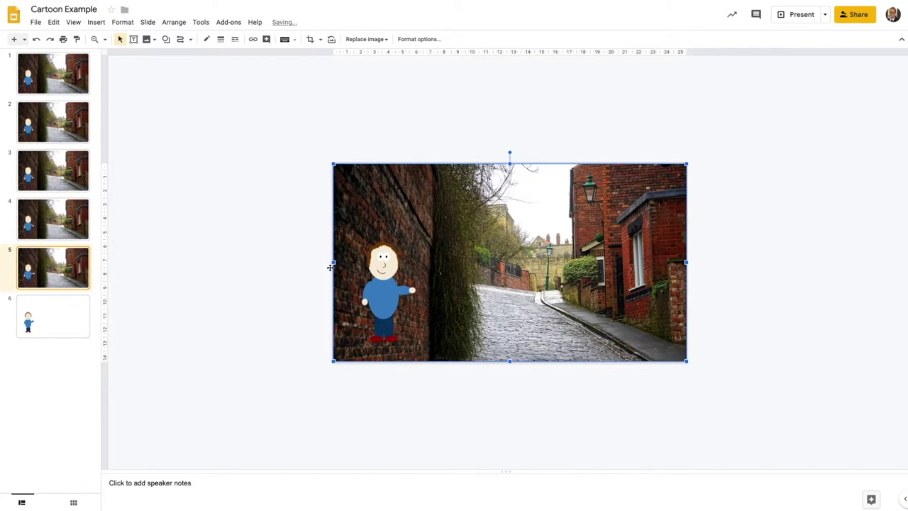
- Paste the street photo onto slide 6 and send it behind the man
{"action": "left_click", "coordinate": [57, 317]}
{"action": "key", "text": "super+v"}
{"action": "right_click", "coordinate": [475, 183]}
{"action": "mouse_move", "coordinate": [567, 319]}
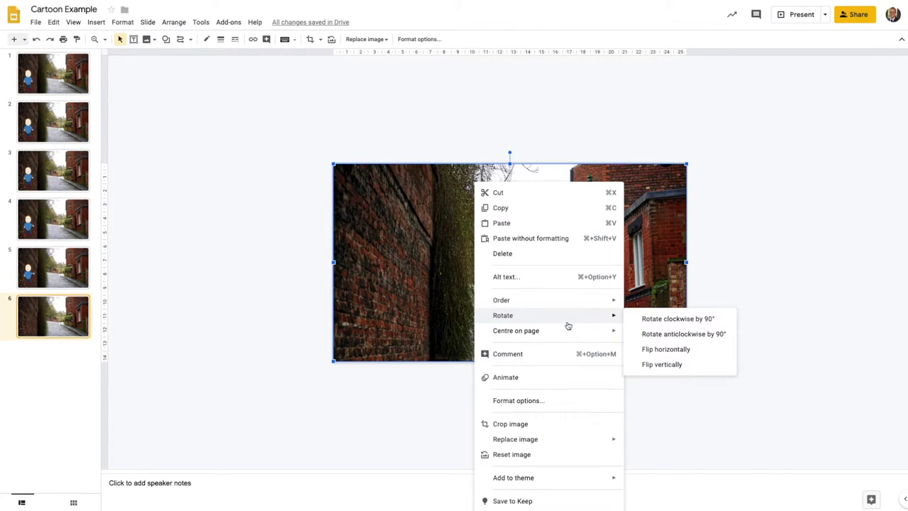
{"action": "mouse_move", "coordinate": [574, 300]}
{"action": "left_click", "coordinate": [645, 347]}
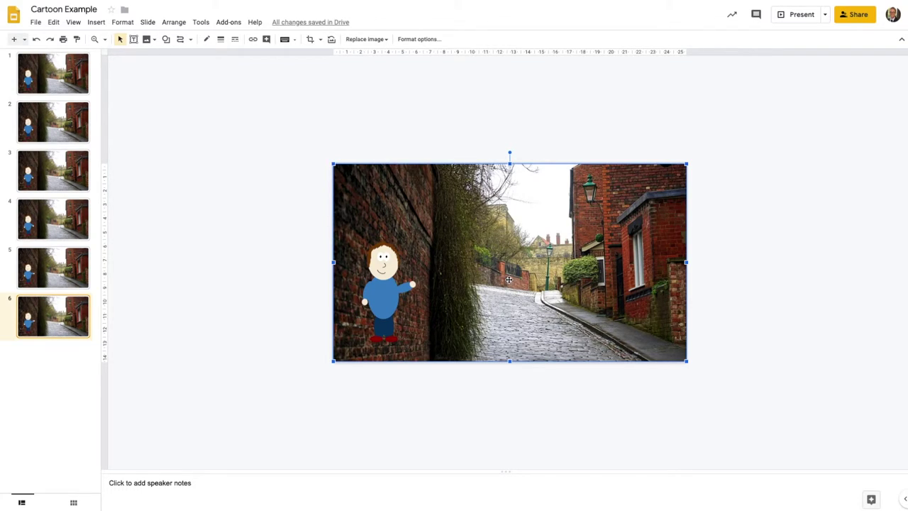
{"action": "key", "text": "Home"}
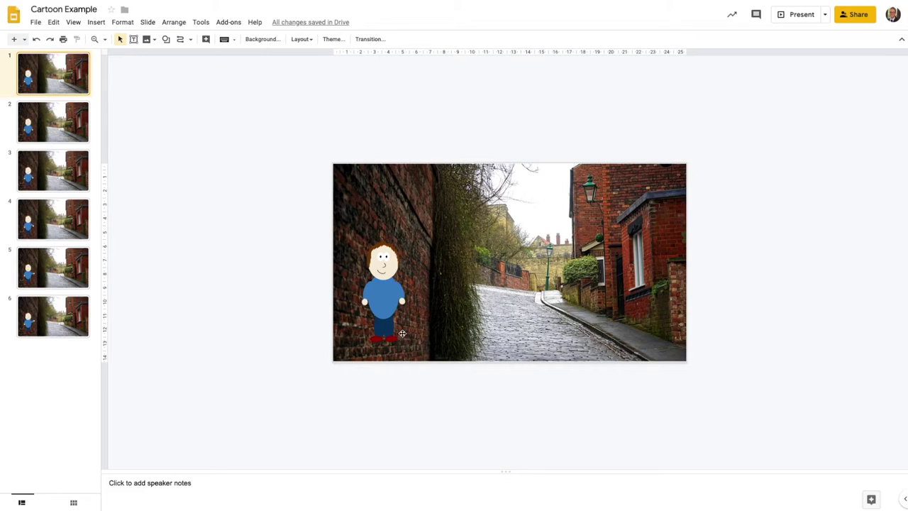
- Enlarge slide 1's street photo up and right past the slide edges, then nudge it left
{"action": "left_click", "coordinate": [471, 272]}
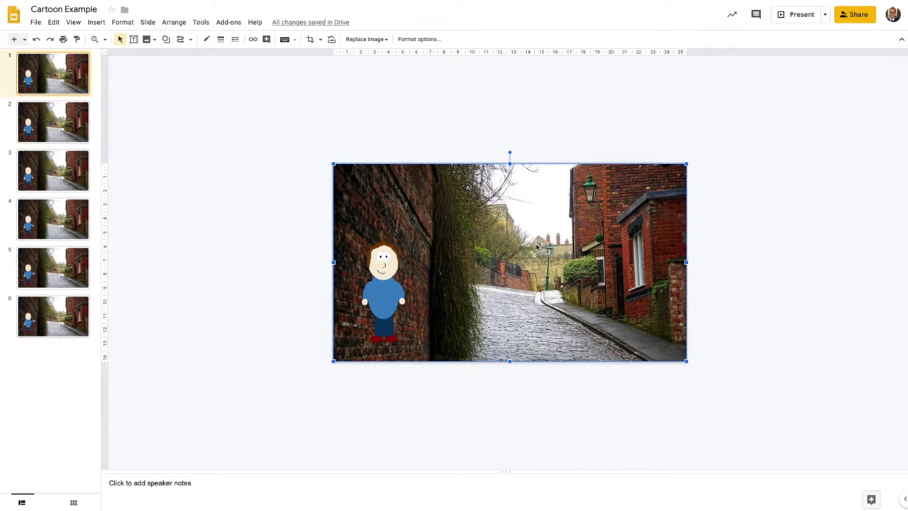
{"action": "left_click_drag", "start_coordinate": [686, 163], "coordinate": [794, 104]}
{"action": "left_click_drag", "start_coordinate": [599, 241], "coordinate": [595, 258]}
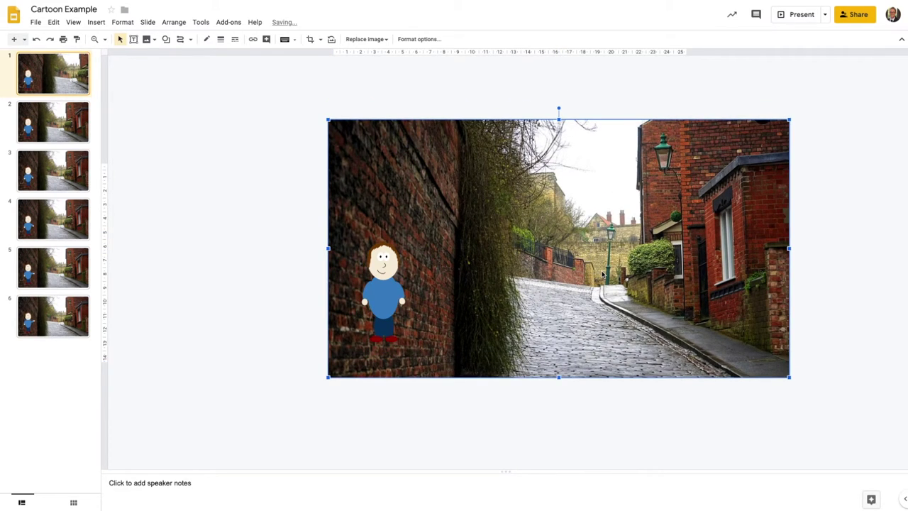
{"action": "left_click_drag", "start_coordinate": [603, 274], "coordinate": [588, 283]}
{"action": "key", "text": "Left"}
{"action": "key", "text": "Left"}
{"action": "key", "text": "Left"}
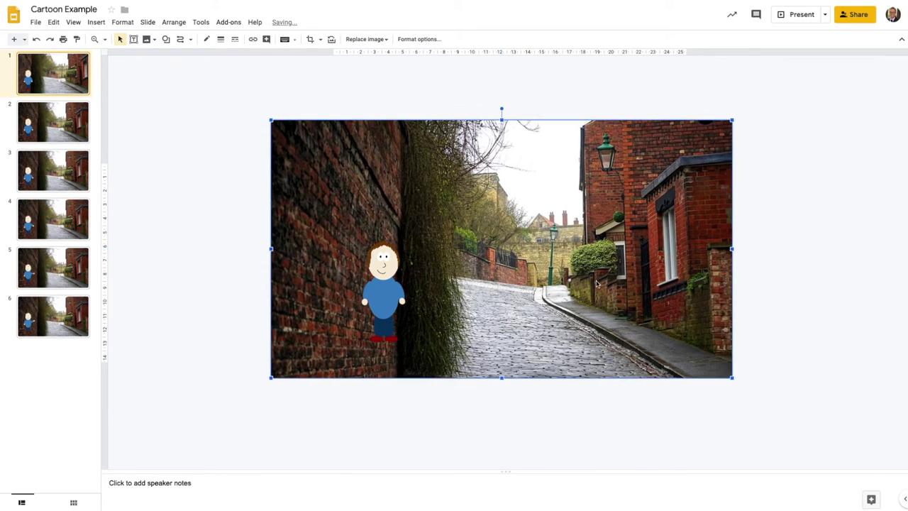
{"action": "key", "text": "Left"}
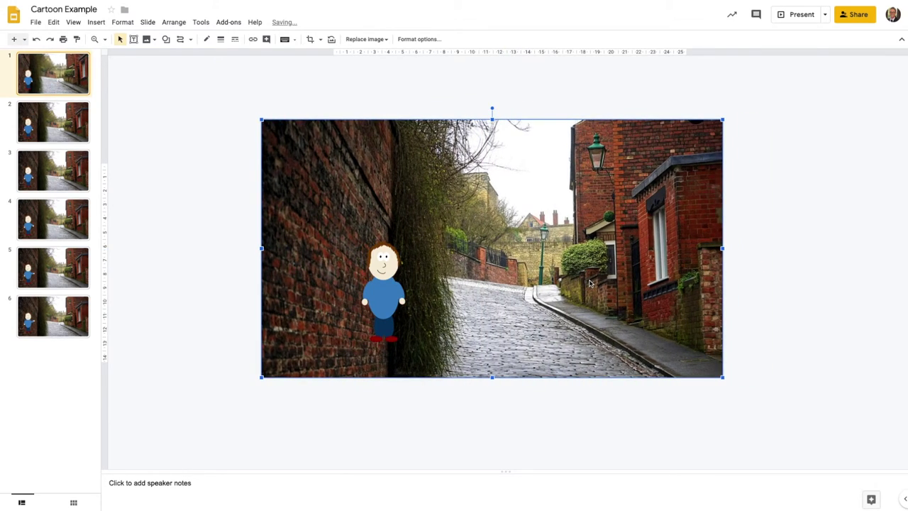